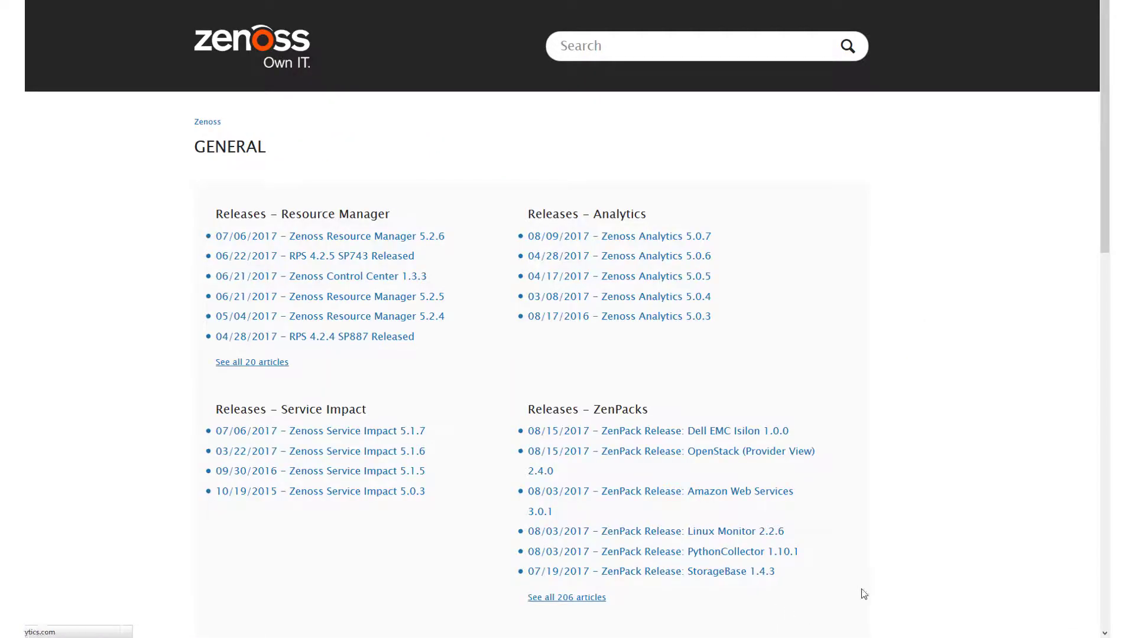
scroll(939, 534, down, 2)
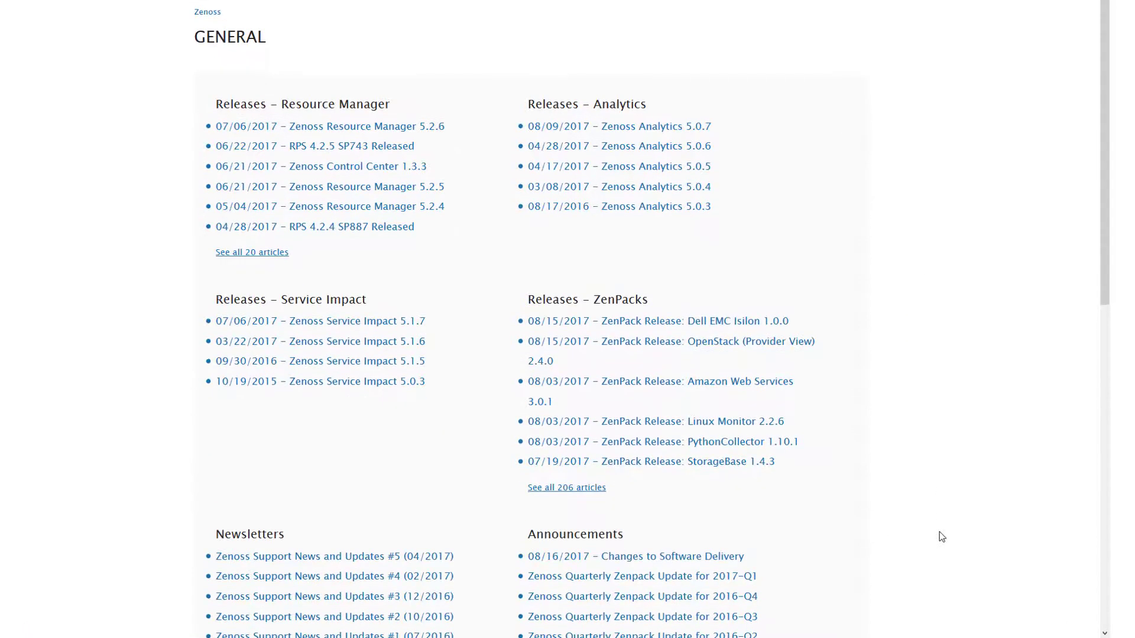
scroll(941, 536, down, 1)
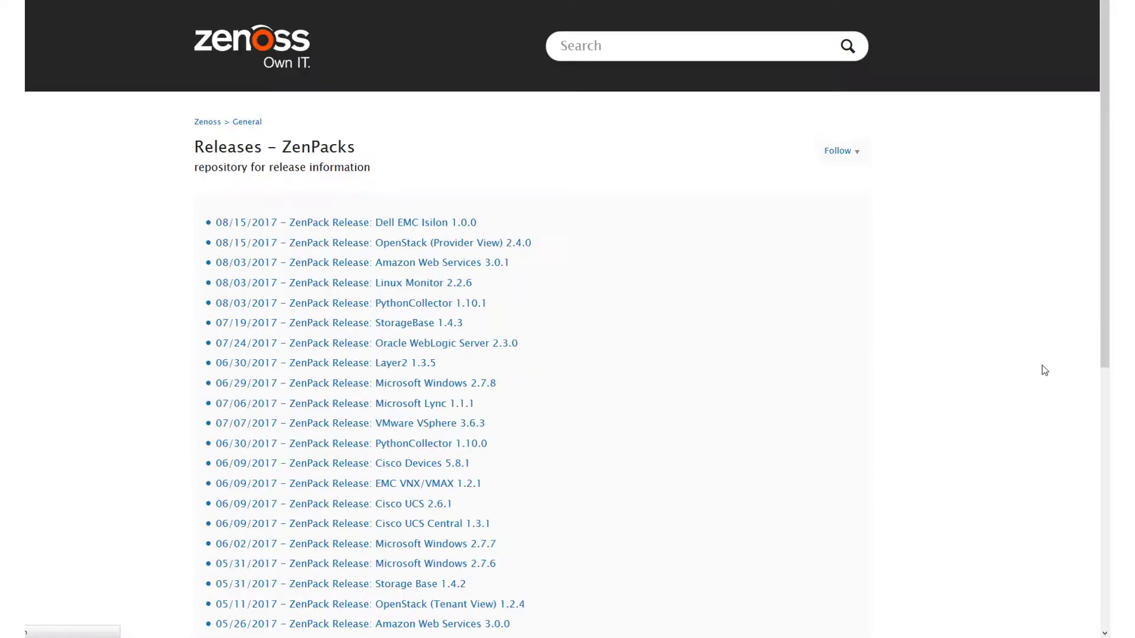
Subscribe to New Articles in the Releases – ZenPacks section via the Follow dropdown.
click(849, 162)
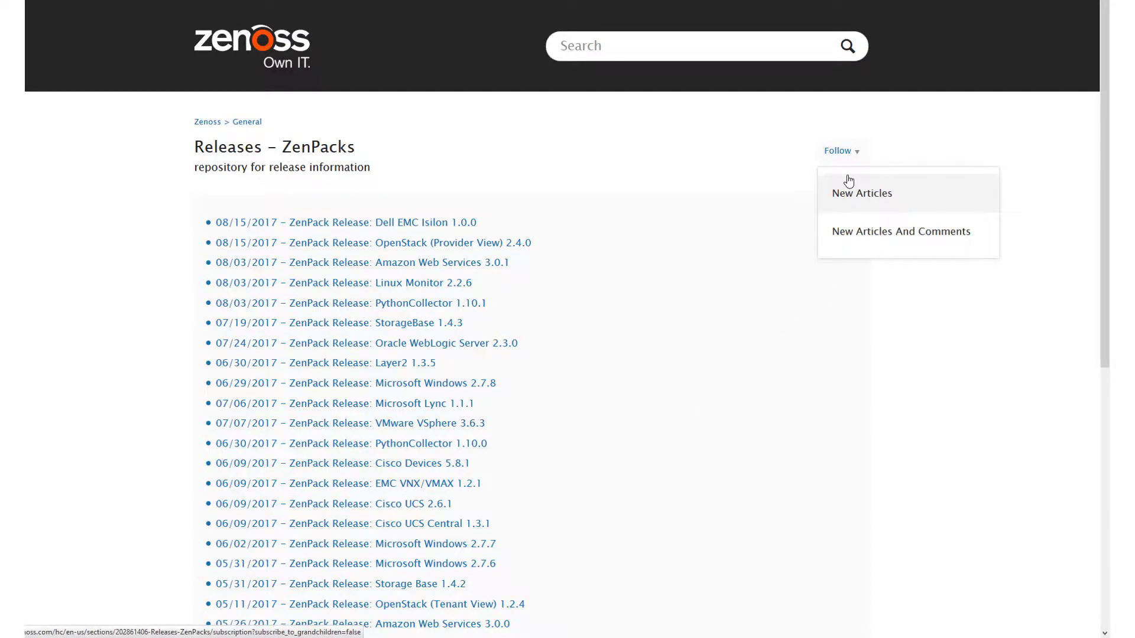
click(892, 189)
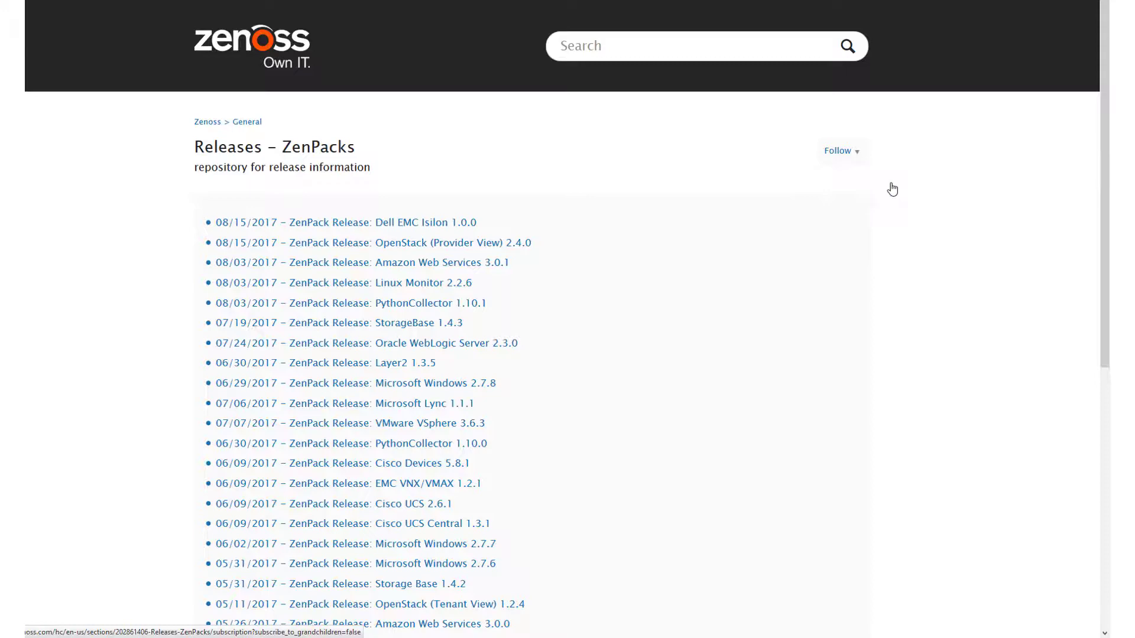